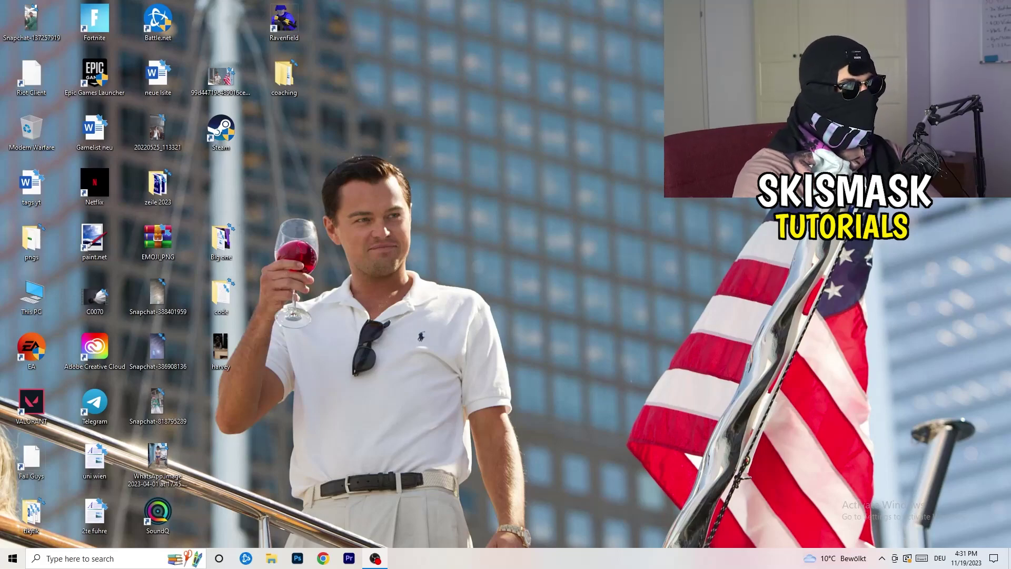
# Step: Launch NVIDIA Control Panel from the desktop menu, showing Change resolution at 1920 × 1080, 60Hz
pyautogui.rightClick(542, 188)
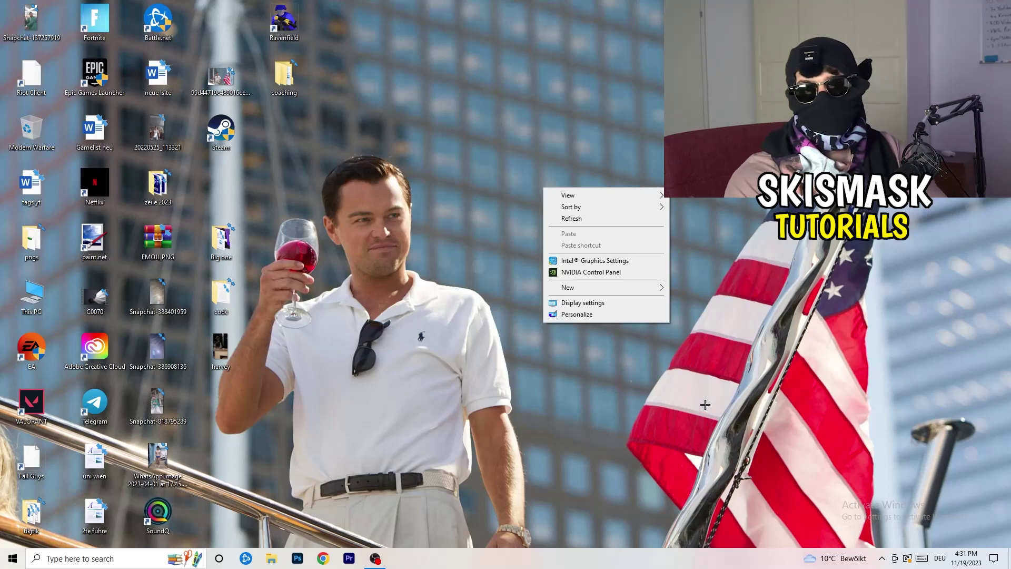
pyautogui.click(590, 272)
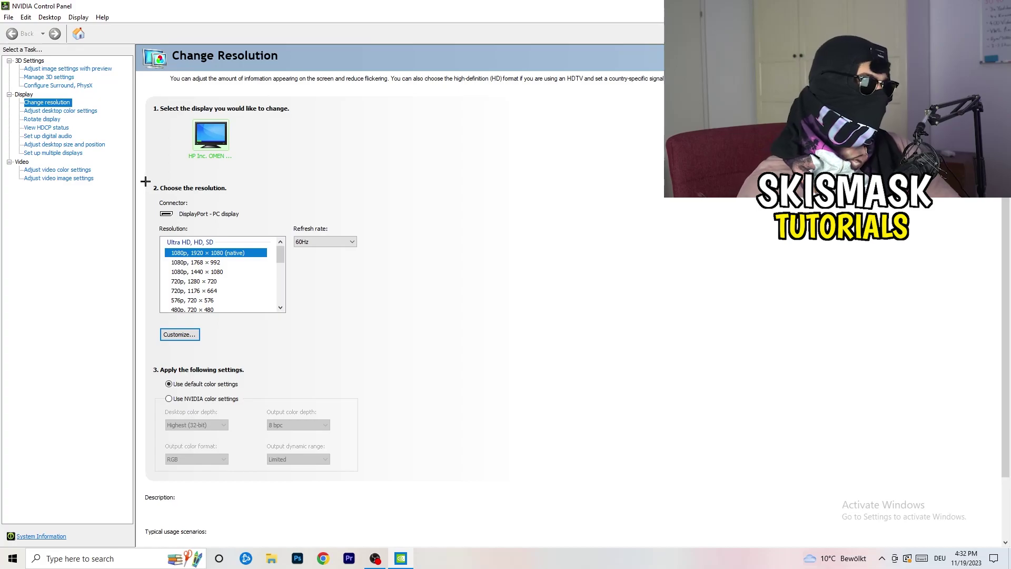
pyautogui.click(181, 334)
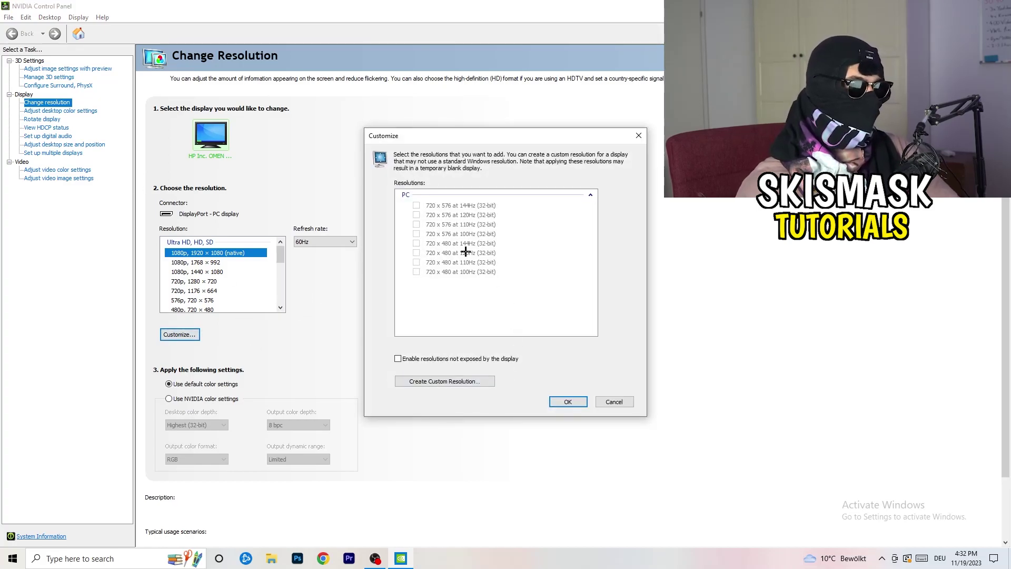
pyautogui.click(462, 380)
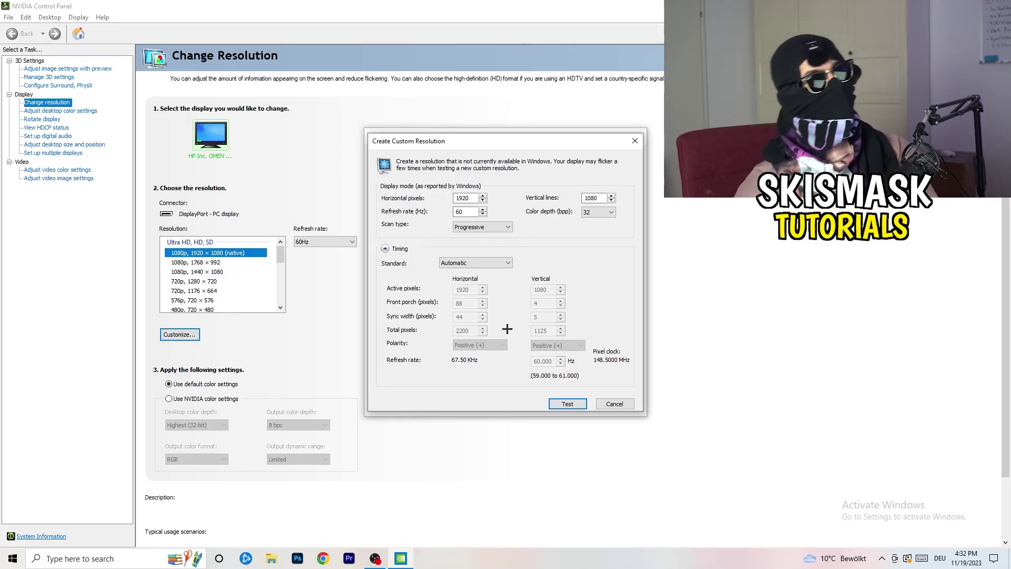
pyautogui.doubleClick(473, 199)
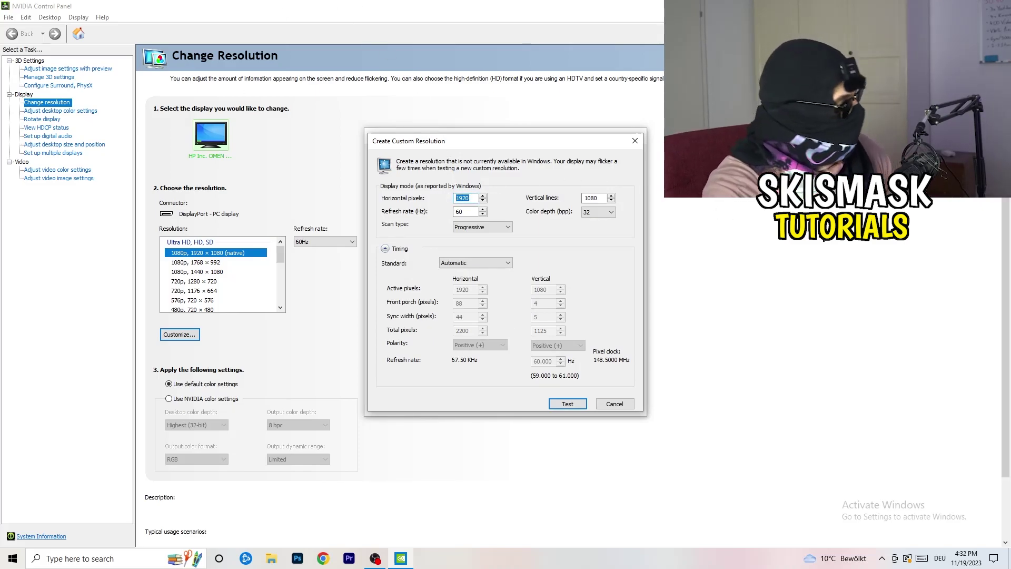
pyautogui.write('1140')
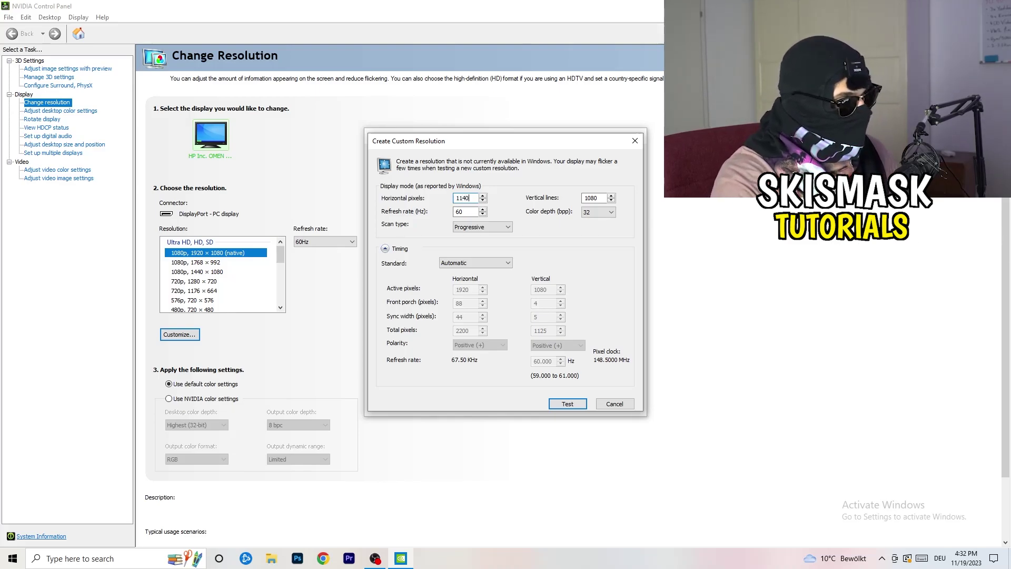
pyautogui.press('BackSpace')
pyautogui.press('BackSpace')
pyautogui.press('BackSpace')
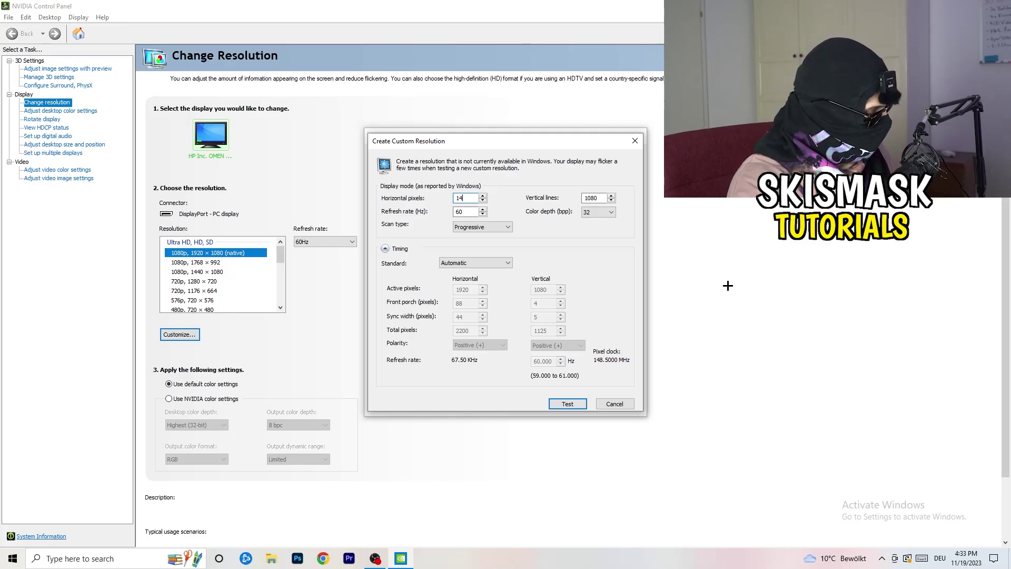
pyautogui.write('440')
pyautogui.doubleClick(590, 198)
pyautogui.write('10')
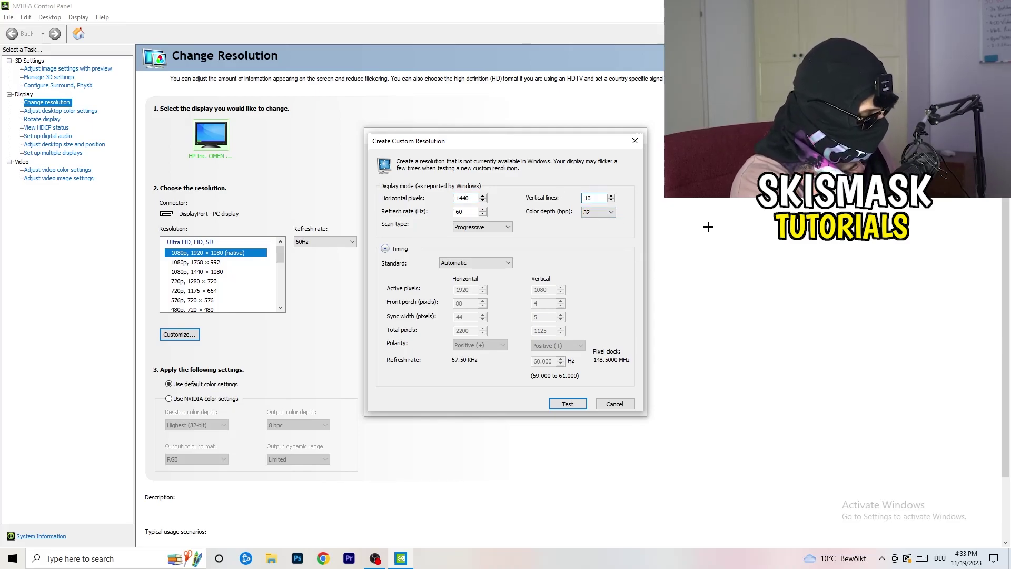
pyautogui.write('40')
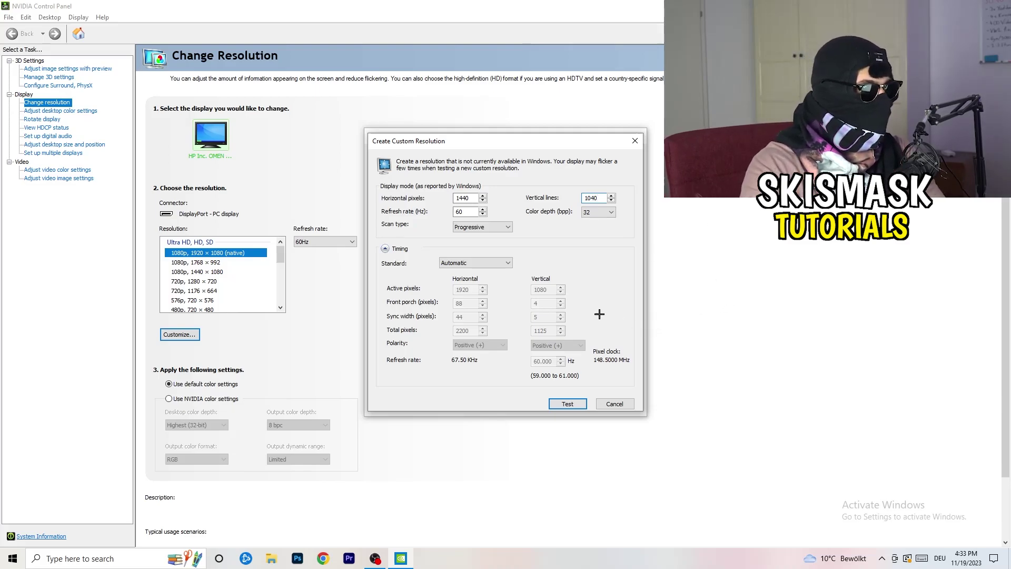
pyautogui.click(480, 227)
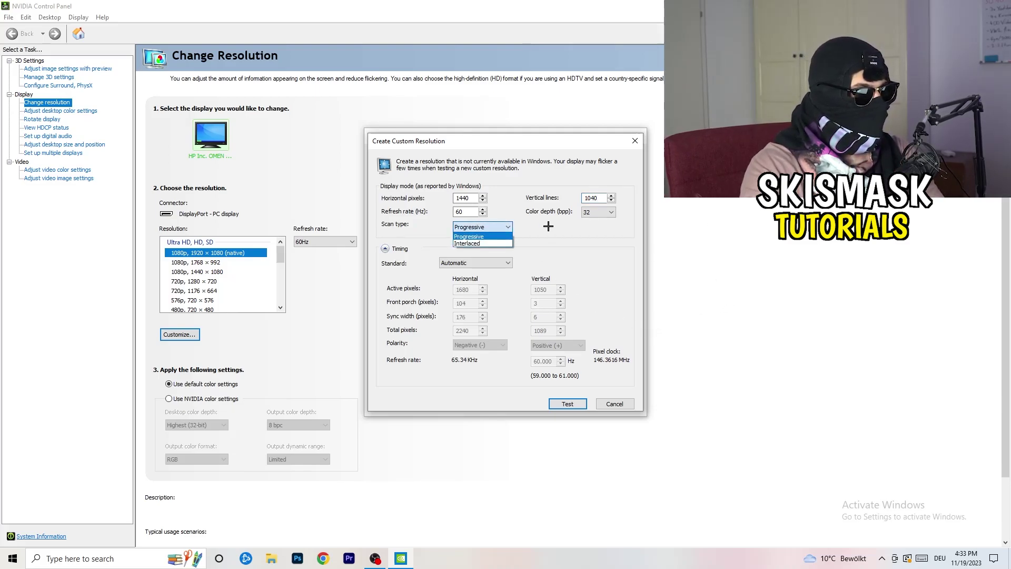
pyautogui.click(555, 258)
pyautogui.click(488, 263)
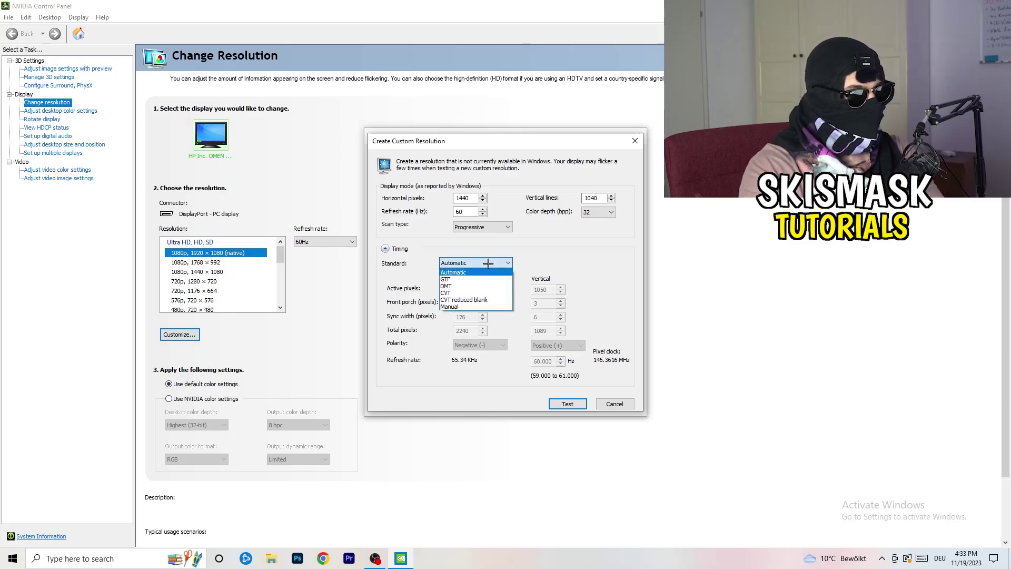
pyautogui.click(555, 268)
pyautogui.click(472, 263)
pyautogui.click(591, 261)
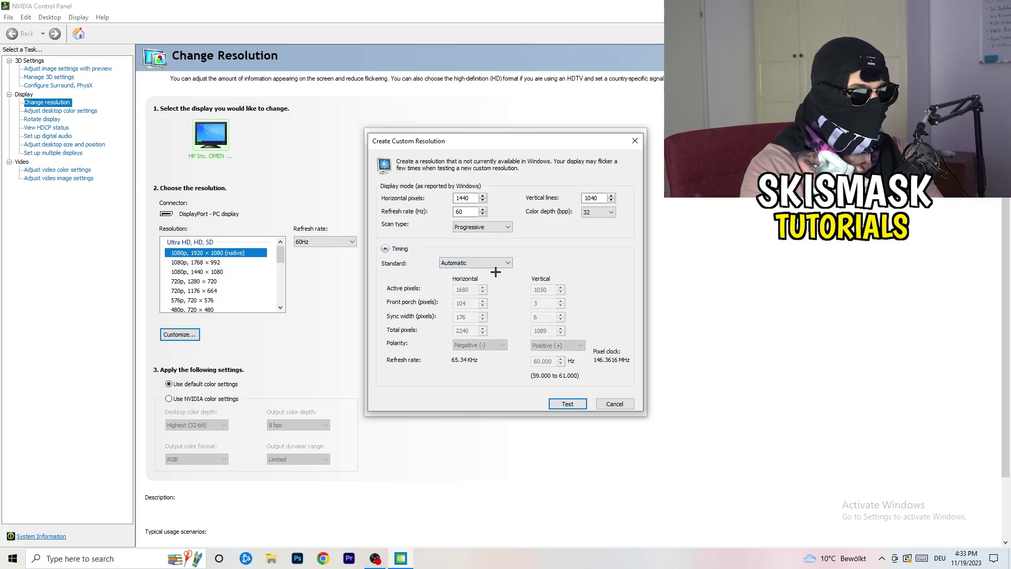
pyautogui.click(469, 263)
pyautogui.click(477, 287)
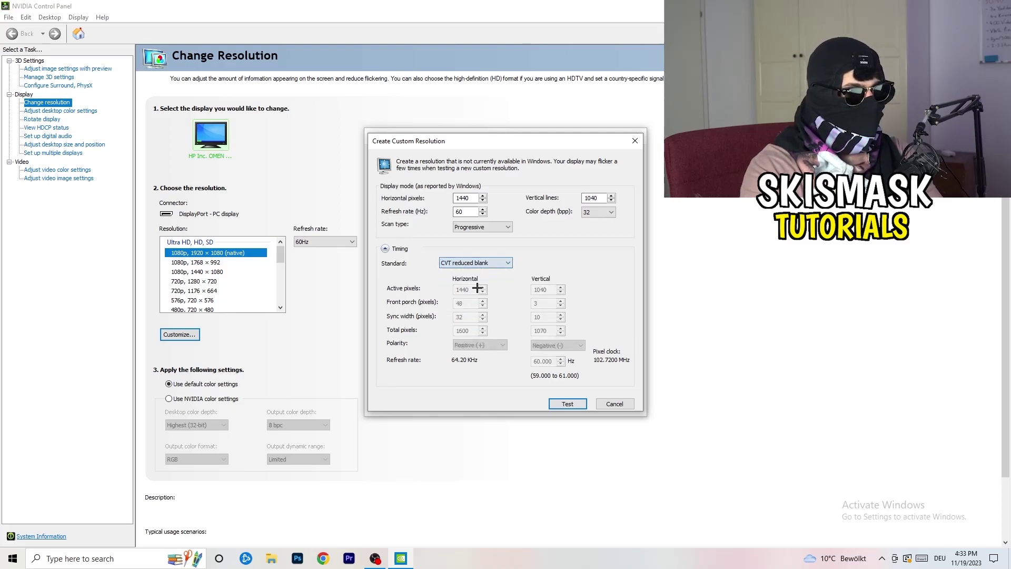
# Step: Discard the untested custom resolution, close NVIDIA Control Panel, and launch Windows Settings from Start
pyautogui.click(638, 138)
pyautogui.click(639, 138)
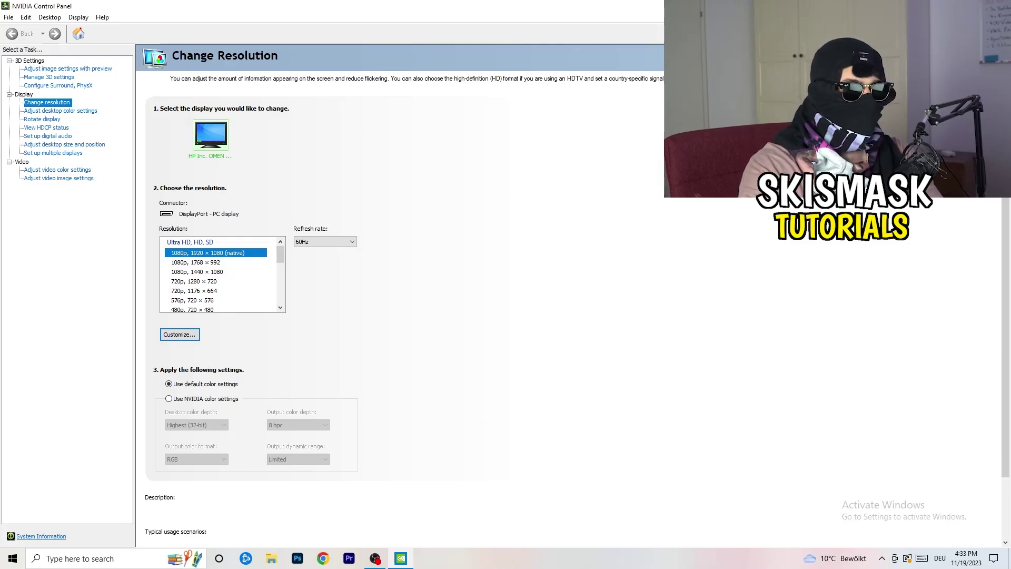
pyautogui.hotkey('alt', 'F4')
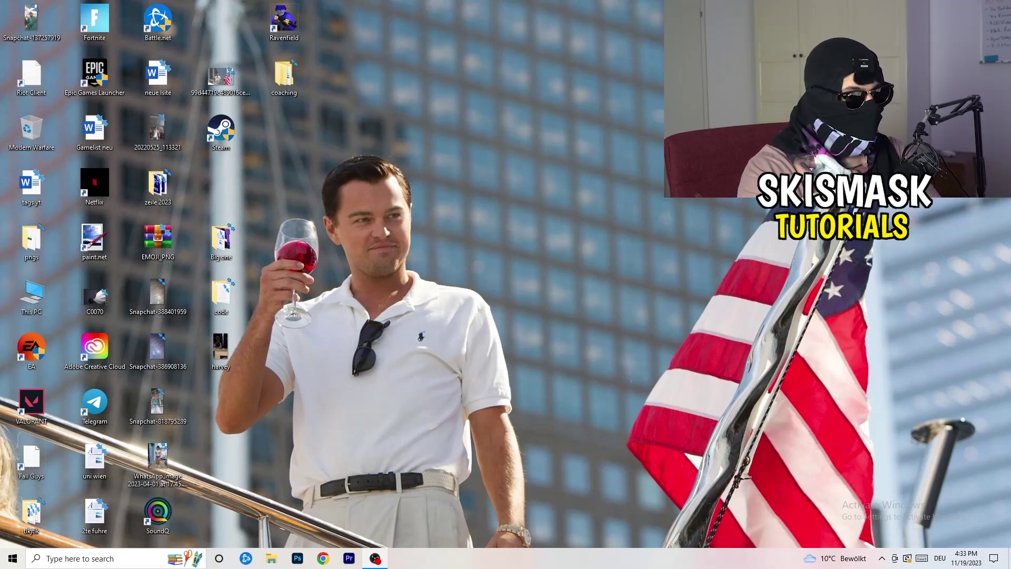
pyautogui.click(13, 558)
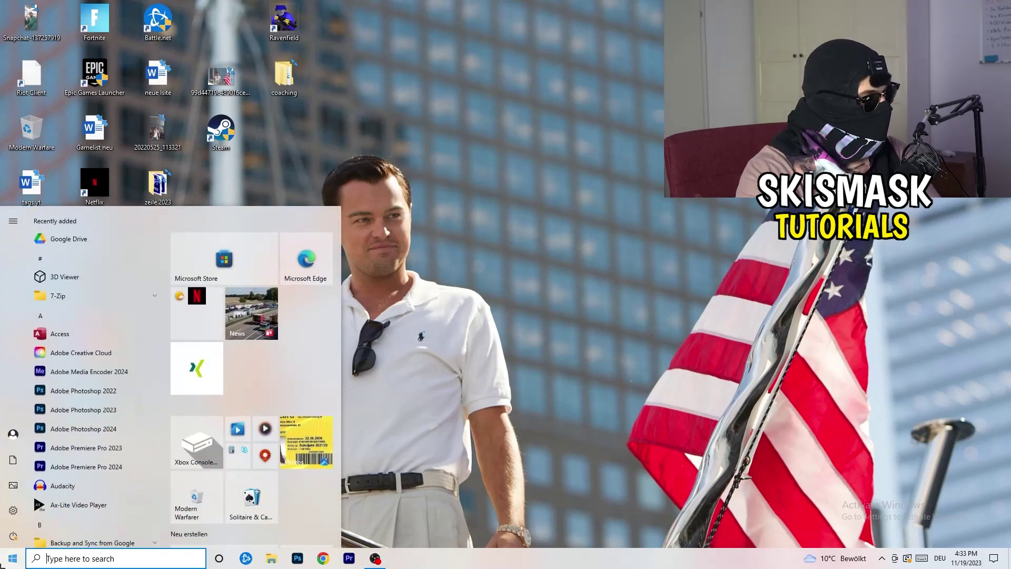
pyautogui.click(14, 509)
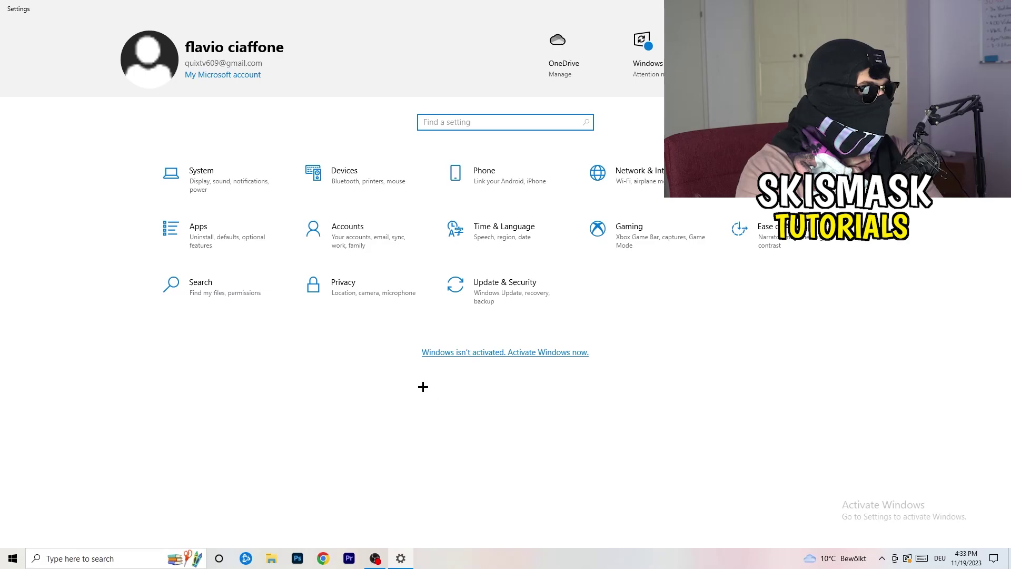
pyautogui.click(221, 192)
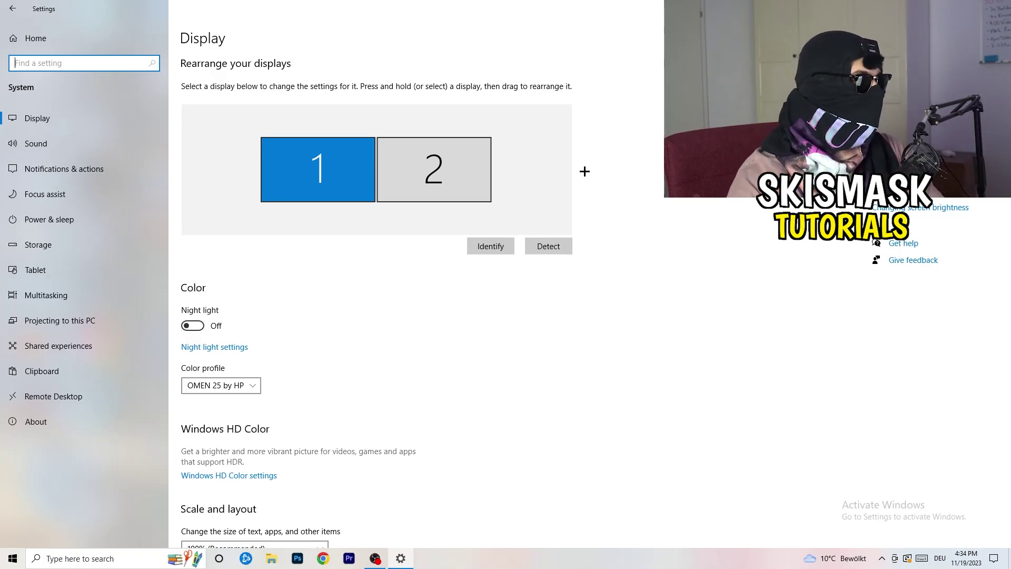
pyautogui.scroll(-5, 337, 258)
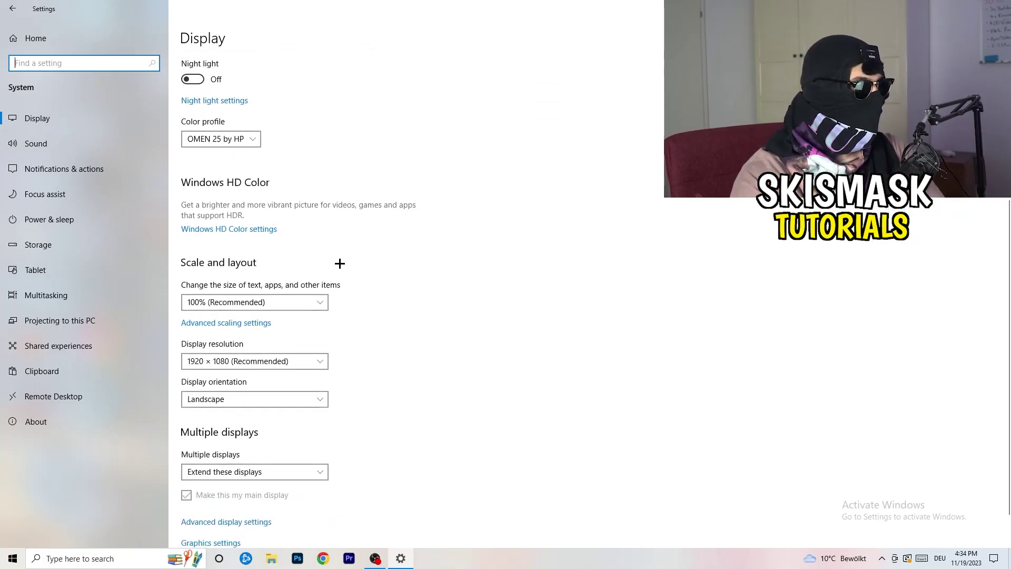
pyautogui.click(271, 137)
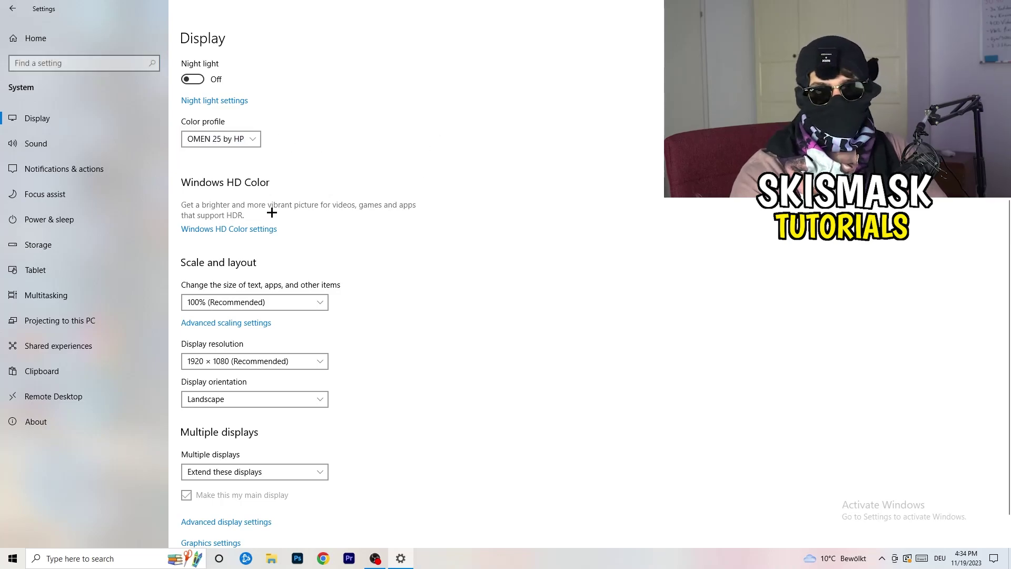
pyautogui.scroll(-1, 253, 219)
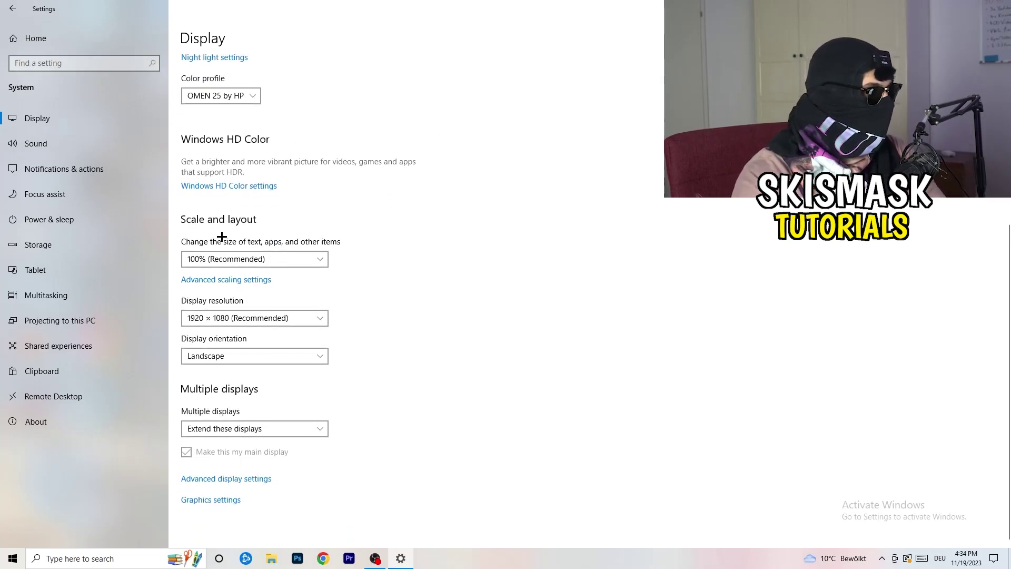
pyautogui.click(311, 259)
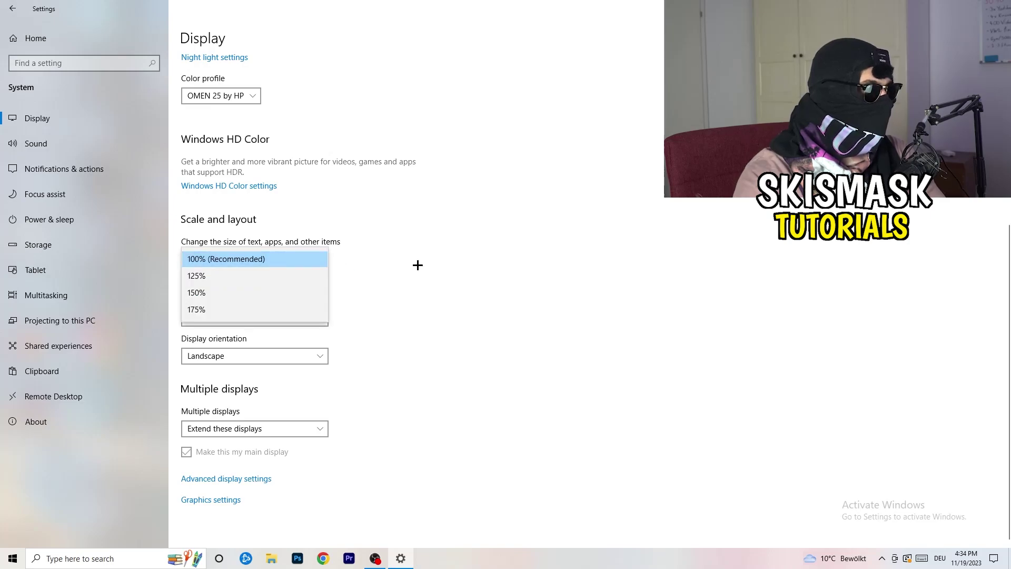
pyautogui.click(496, 247)
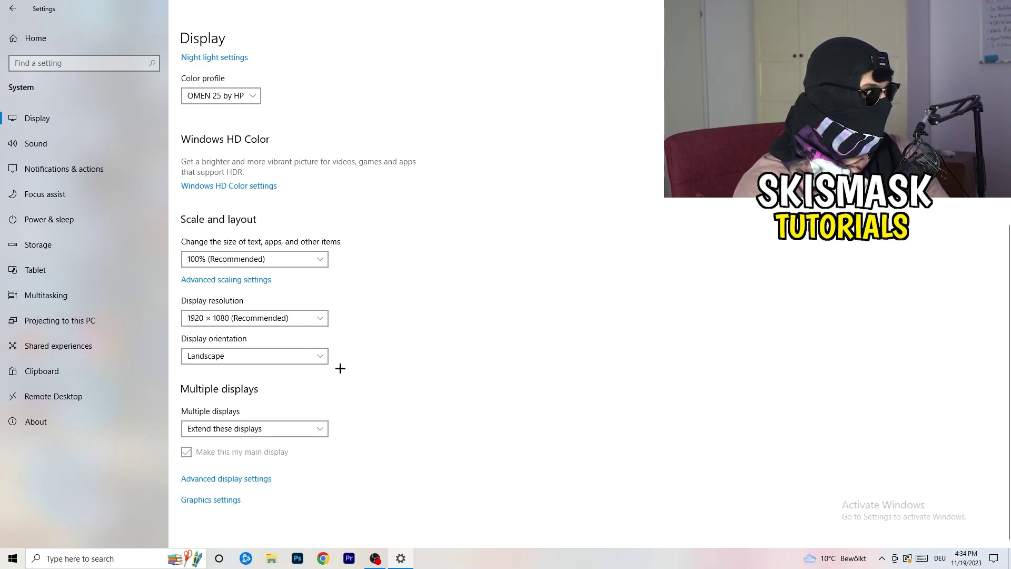
# Step: Return to the Settings home and go to Gaming's Xbox Game Bar page, with Game Bar Off
pyautogui.click(12, 9)
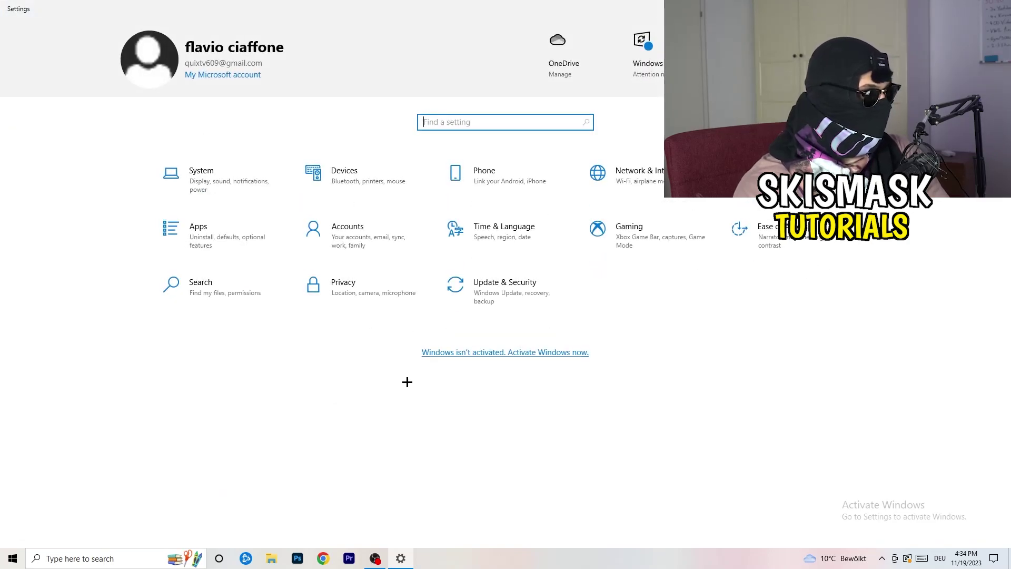
pyautogui.click(671, 250)
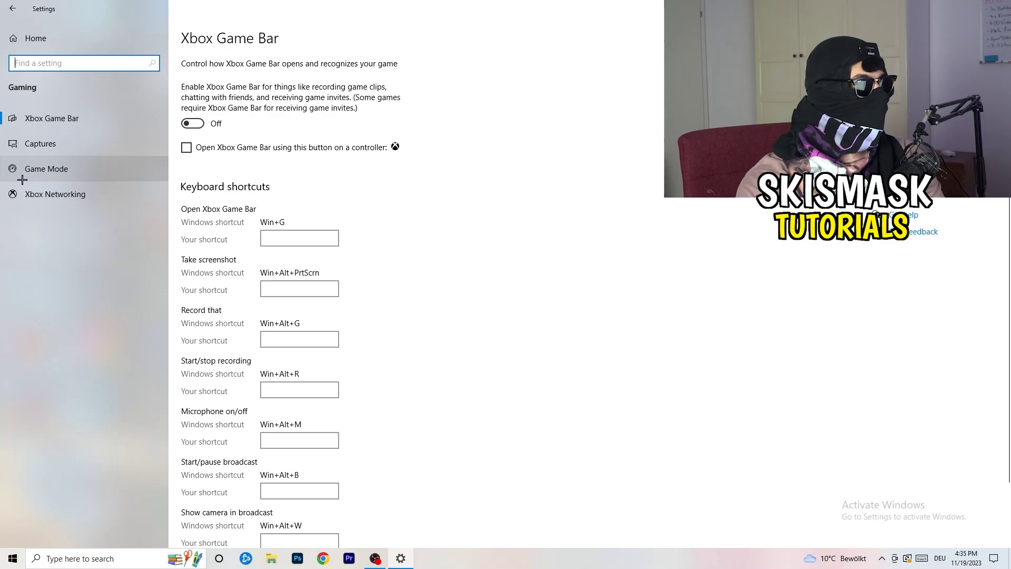
# Step: Confirm Game Mode is switched On, then close the Settings window with Alt+F4
pyautogui.click(59, 169)
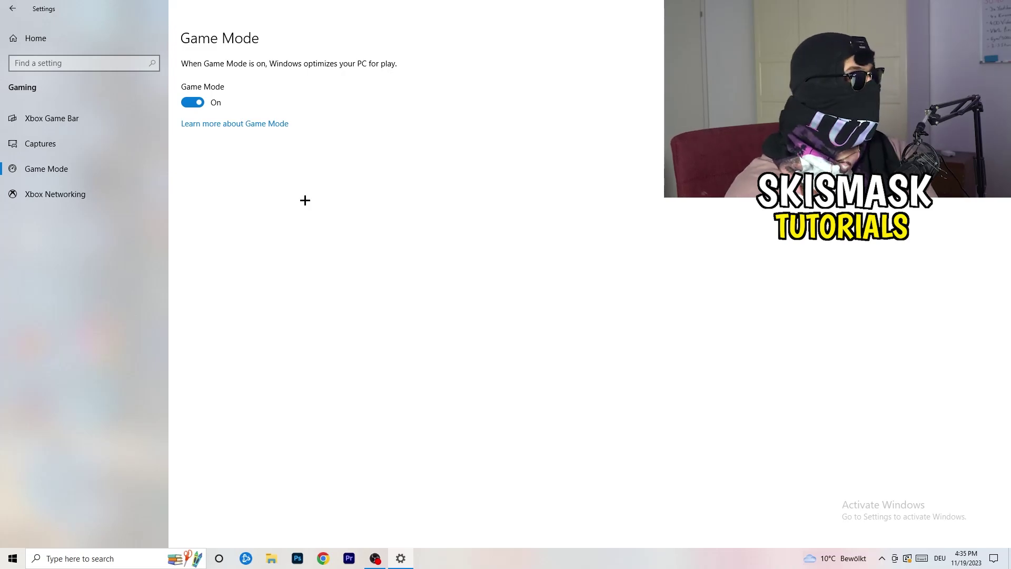
pyautogui.hotkey('alt', 'F4')
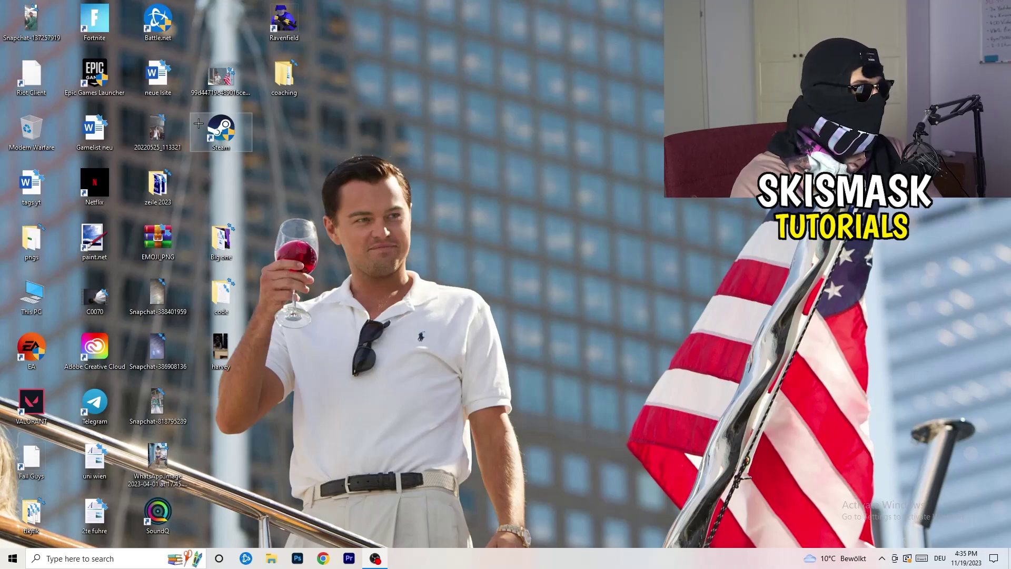
# Step: Move the Steam shortcut to an empty desktop spot and bring up its Properties
pyautogui.moveTo(224, 130); pyautogui.dragTo(535, 215)
pyautogui.rightClick(540, 184)
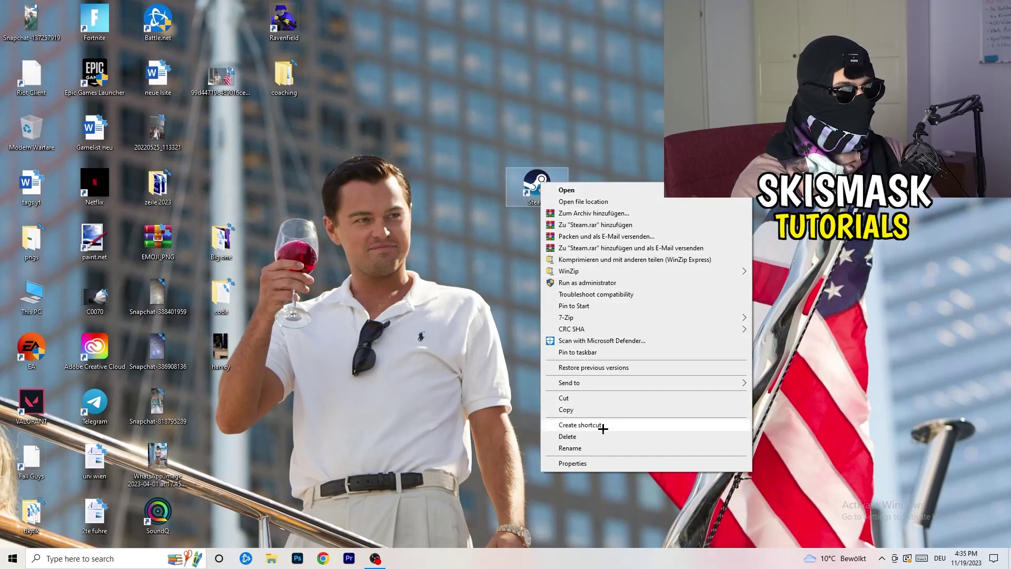
pyautogui.click(608, 463)
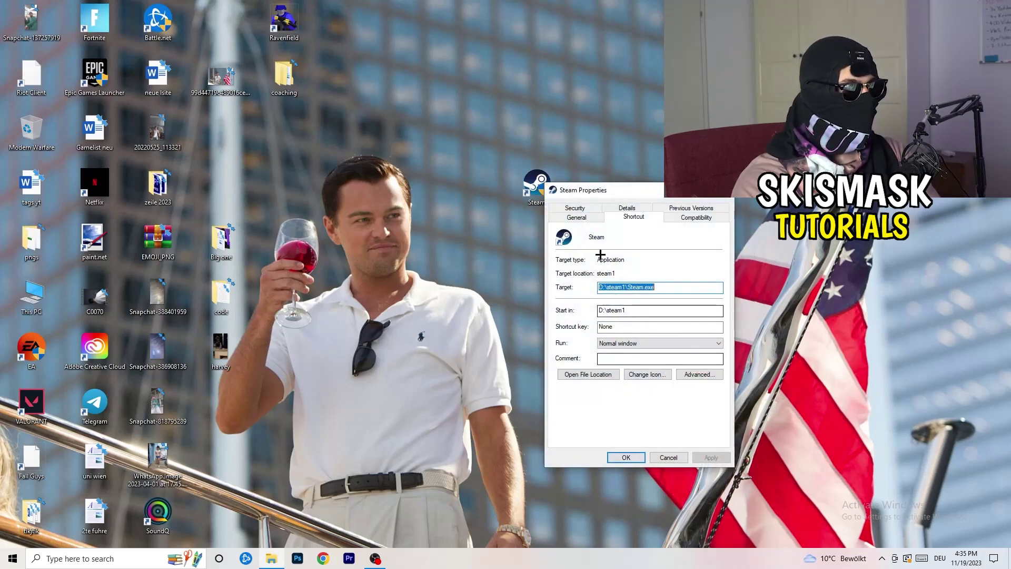
pyautogui.moveTo(596, 195); pyautogui.dragTo(436, 99)
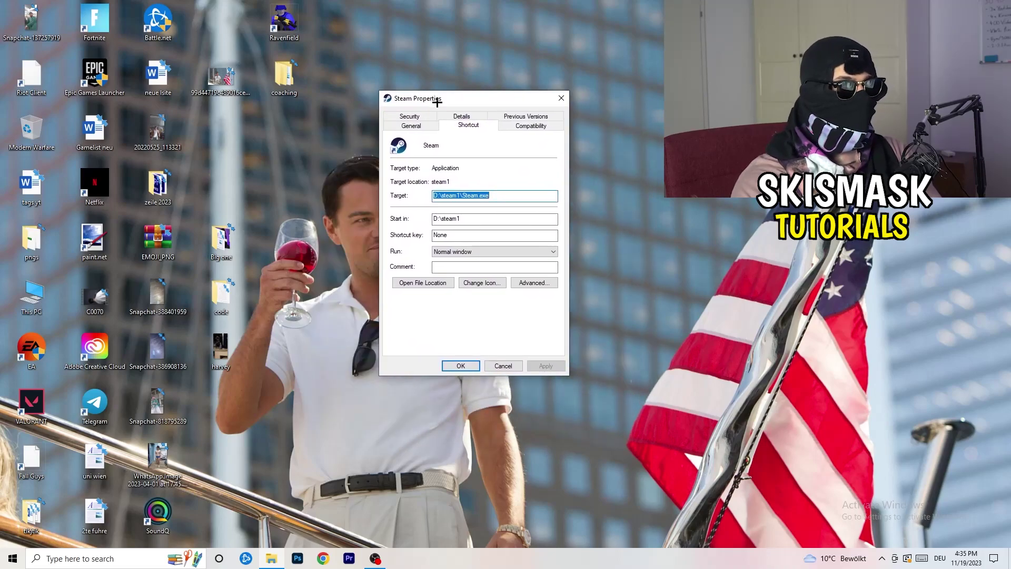
# Step: Keep Windows 8 compatibility mode and Run as administrator for Steam, and confirm with OK
pyautogui.click(540, 126)
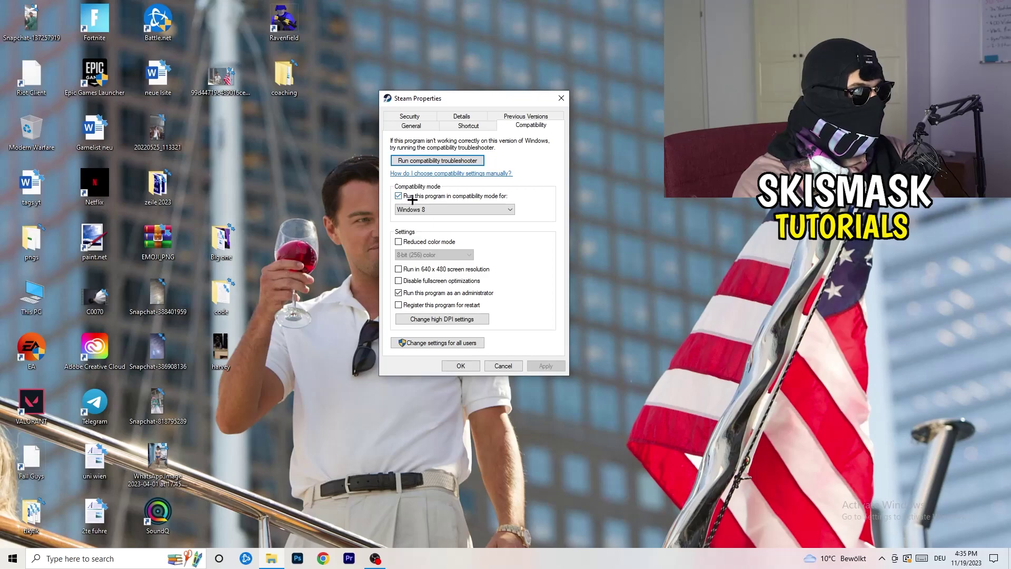
pyautogui.click(477, 208)
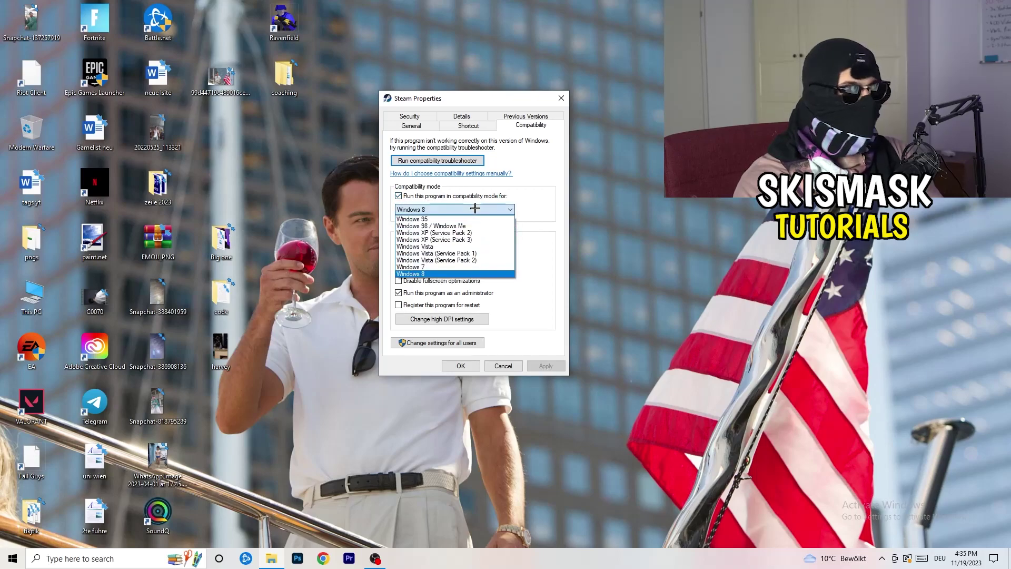
pyautogui.click(561, 201)
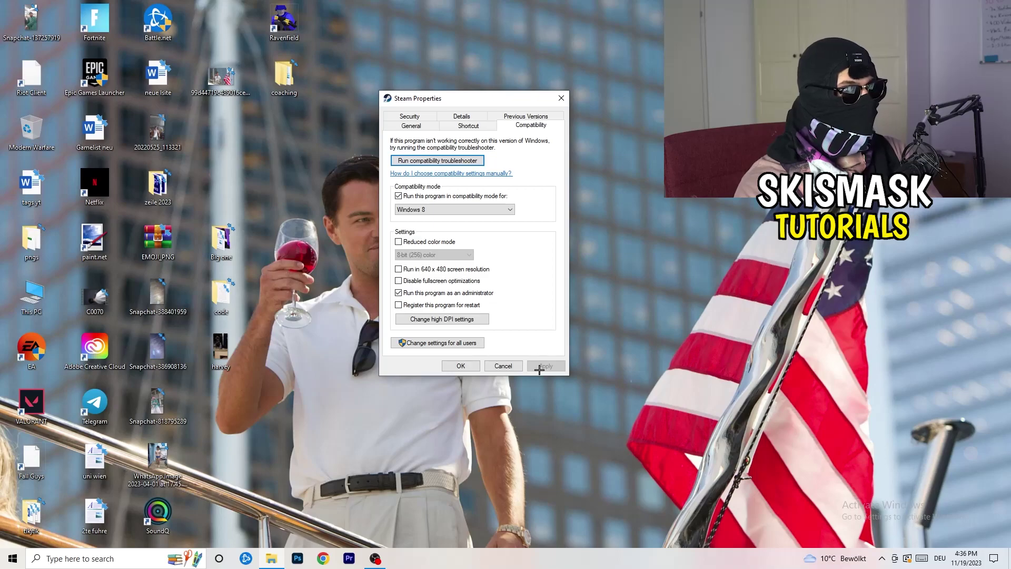
pyautogui.click(461, 365)
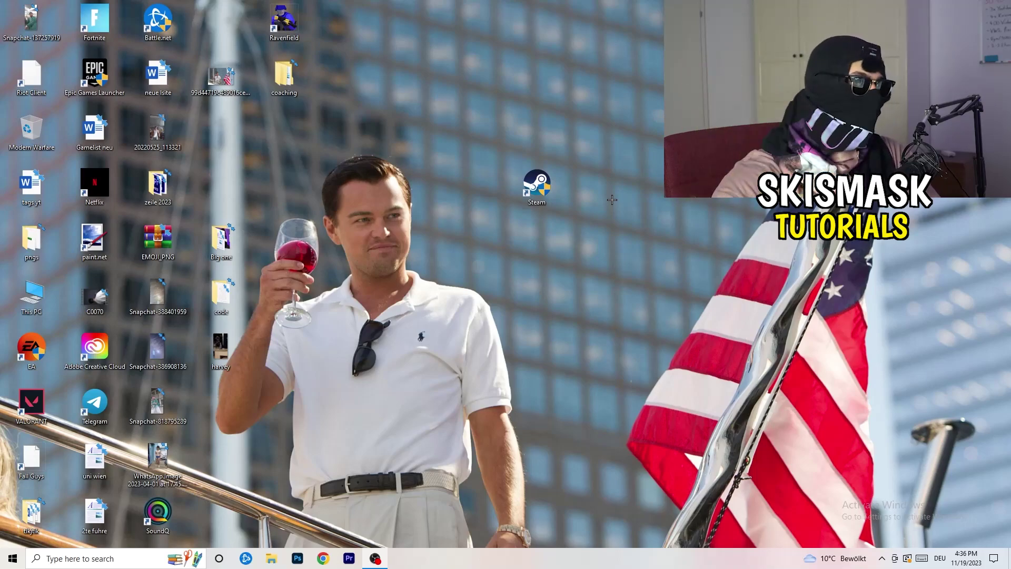
# Step: Drag the Steam shortcut further left across the desktop
pyautogui.moveTo(549, 197); pyautogui.dragTo(486, 197)
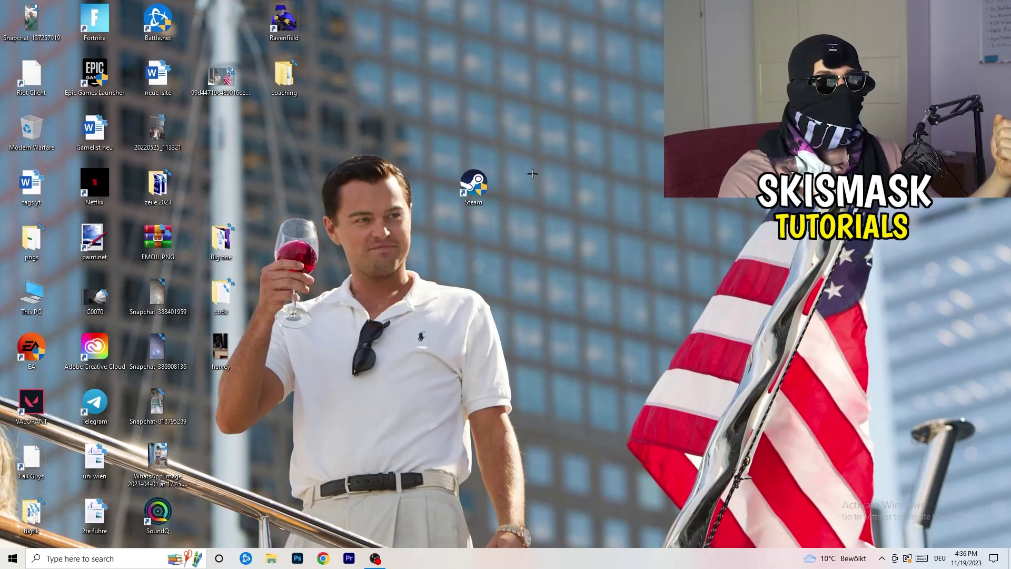
# Step: Recheck Steam's Compatibility settings without changes and return the icon to the desktop icon grid
pyautogui.moveTo(485, 185); pyautogui.dragTo(364, 180)
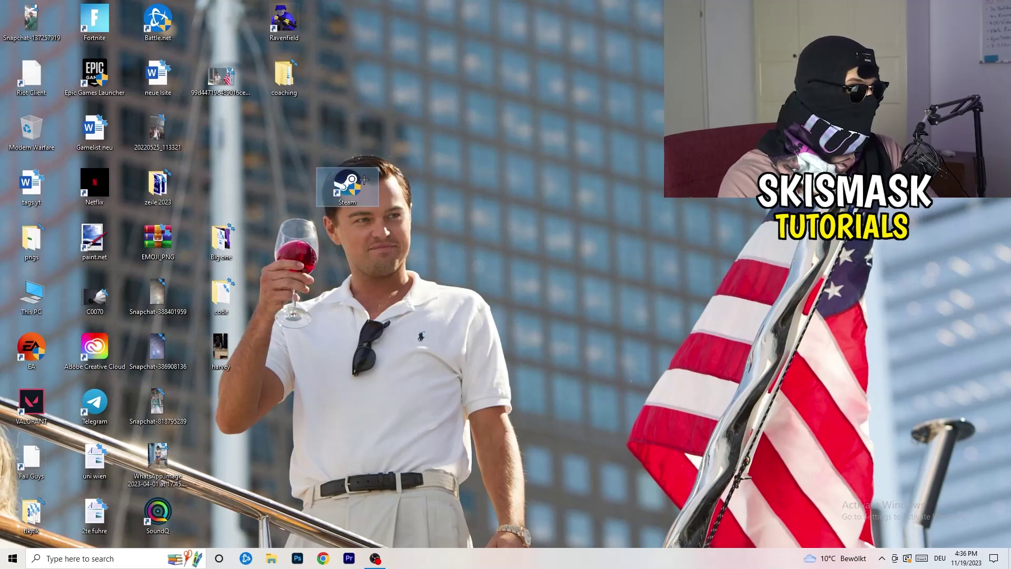
pyautogui.rightClick(349, 182)
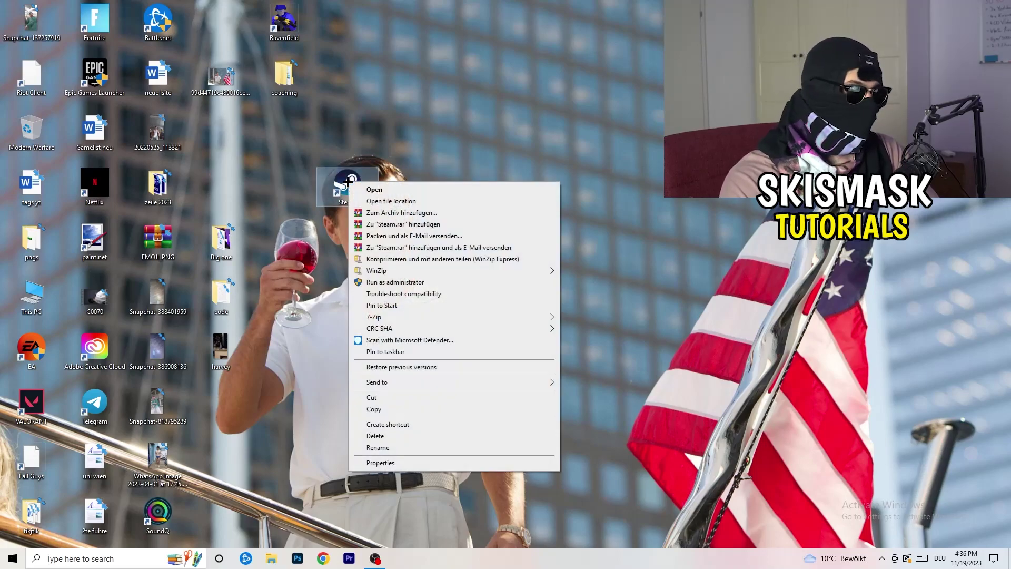
pyautogui.click(383, 462)
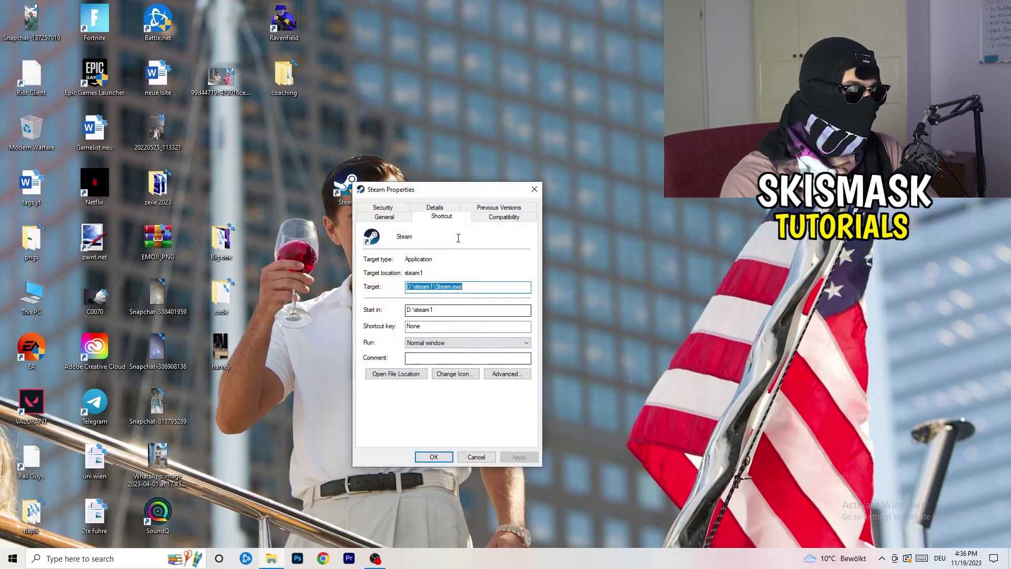
pyautogui.click(499, 213)
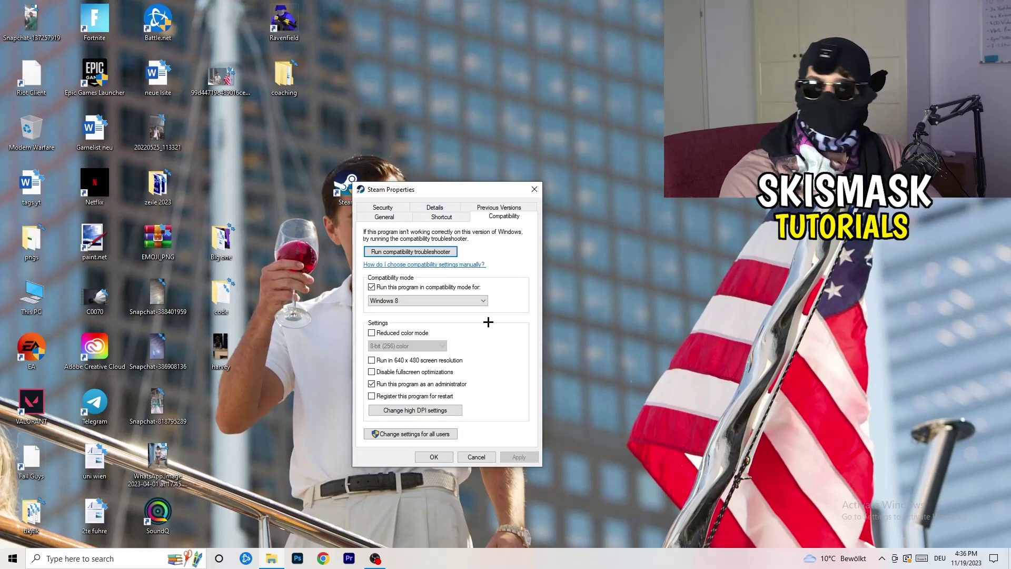
pyautogui.click(534, 189)
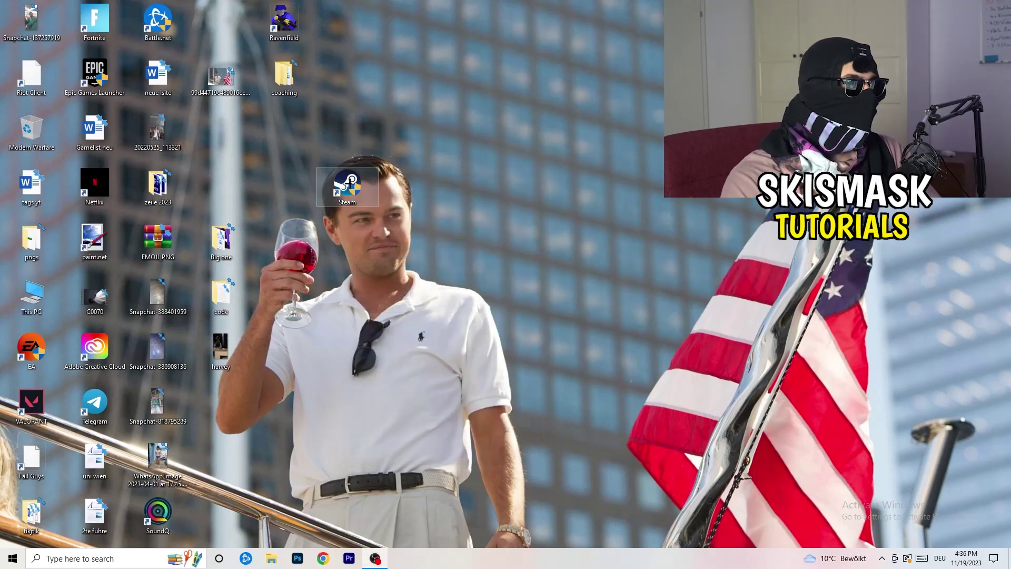
pyautogui.moveTo(221, 128); pyautogui.dragTo(221, 129)
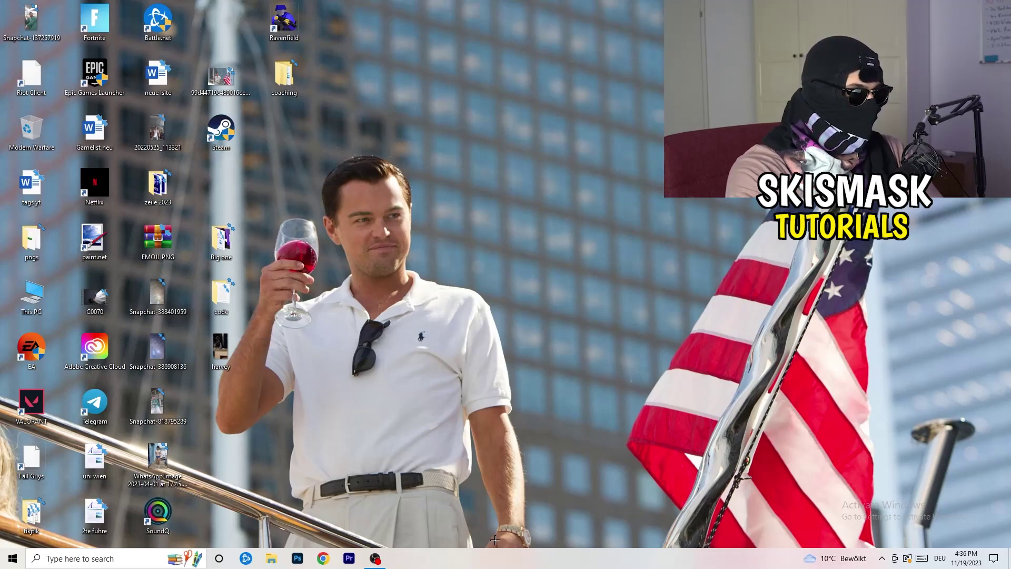
# Step: Launch Task Manager from the taskbar menu and maximize it on the Processes list
pyautogui.moveTo(500, 552); pyautogui.dragTo(539, 560)
pyautogui.rightClick(539, 560)
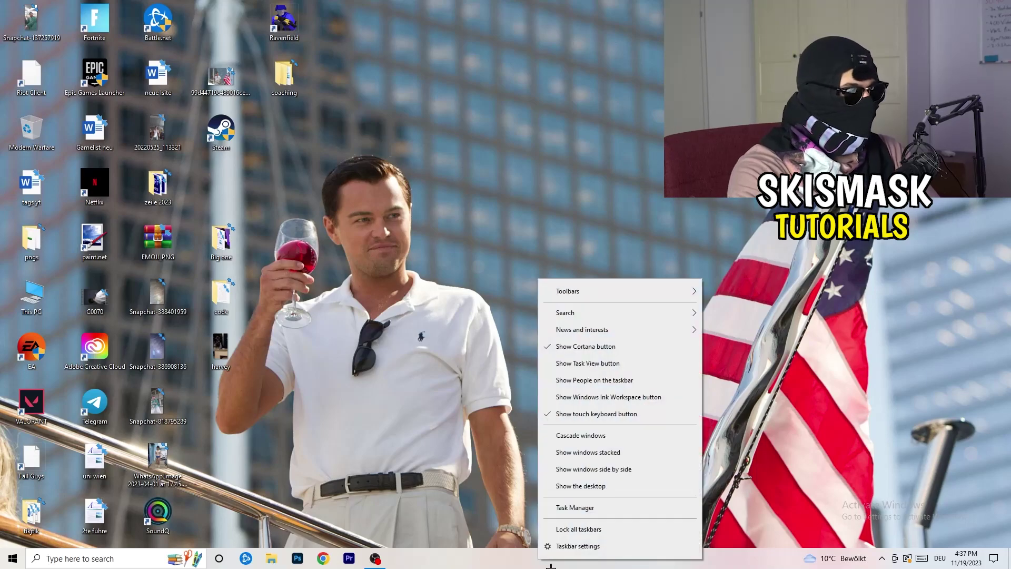
pyautogui.click(586, 507)
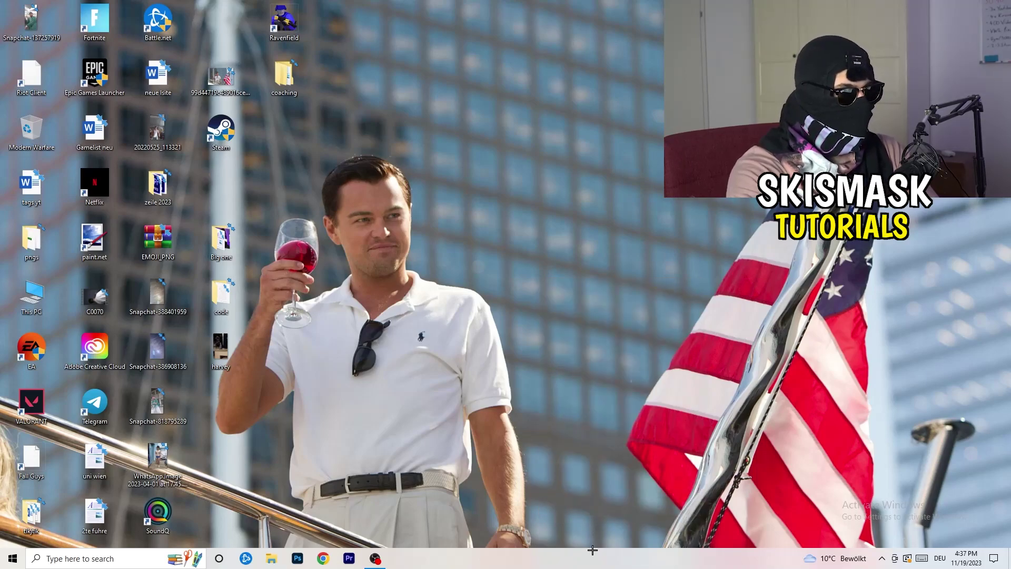
pyautogui.click(583, 20)
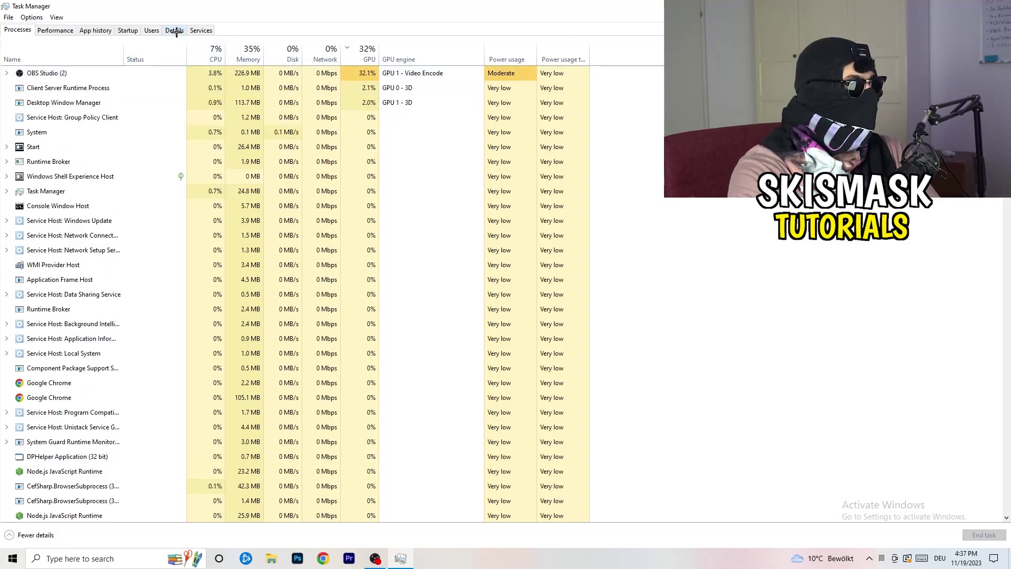
# Step: On the Details tab, bring up Set priority for the Creative Cloud process, PID 9472
pyautogui.click(176, 31)
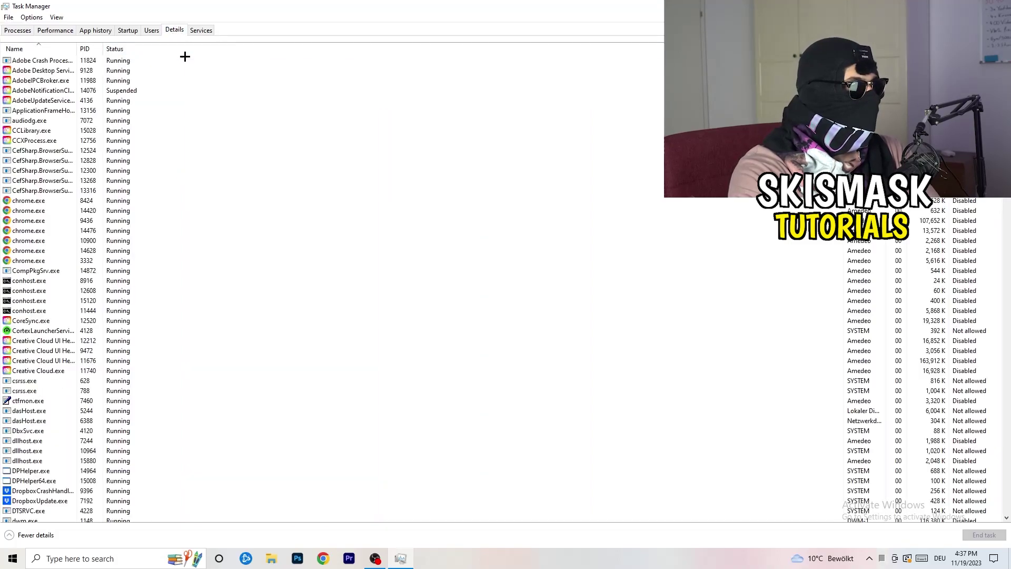
pyautogui.rightClick(30, 350)
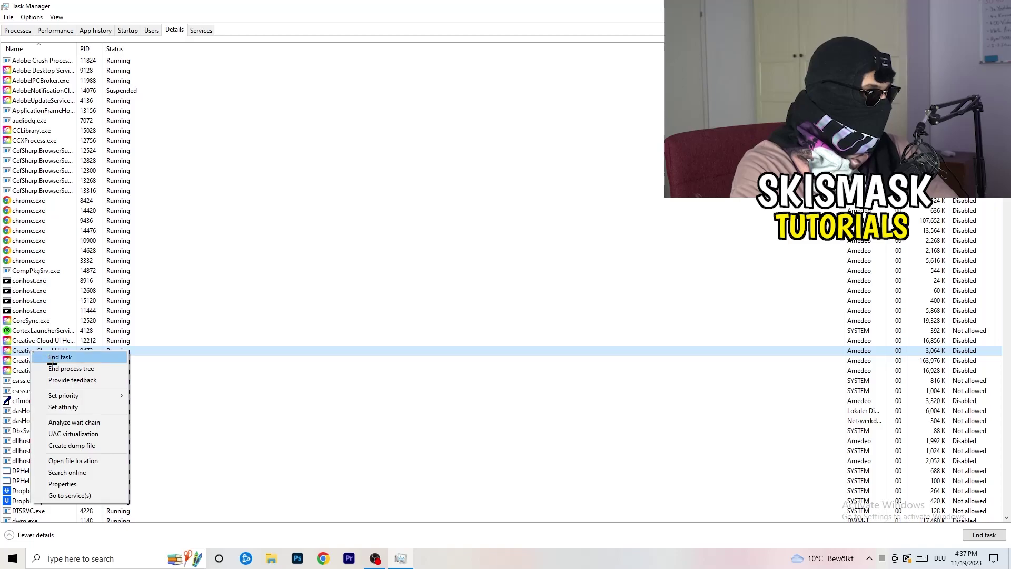
pyautogui.moveTo(66, 396)
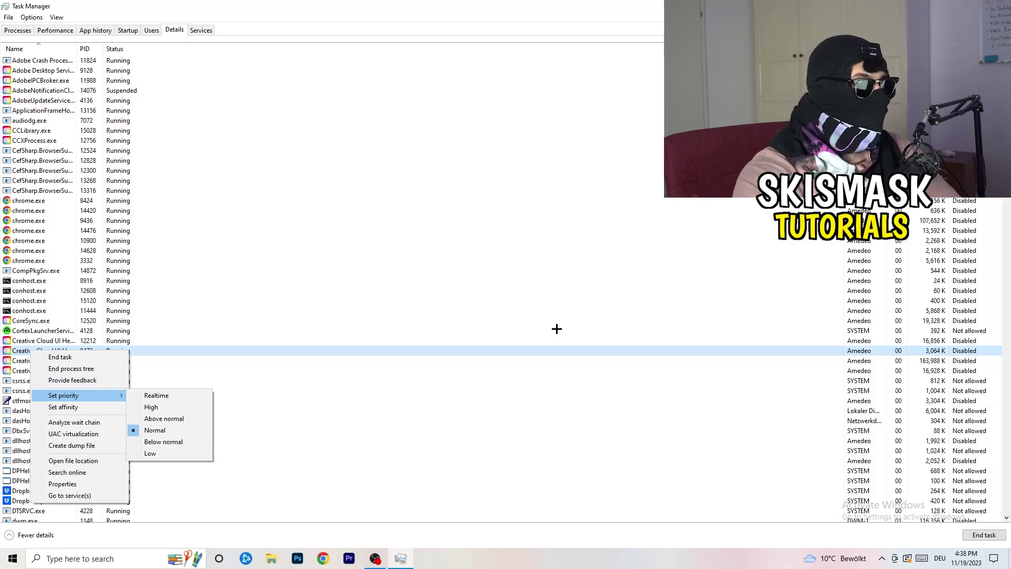
# Step: Dismiss the priority menu and close Task Manager to return to the desktop
pyautogui.press('Escape')
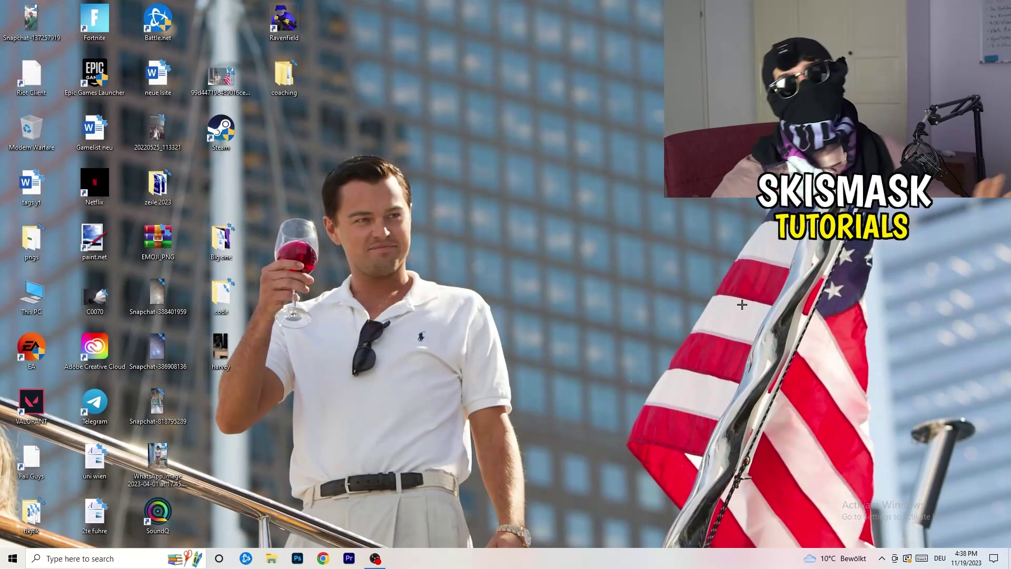